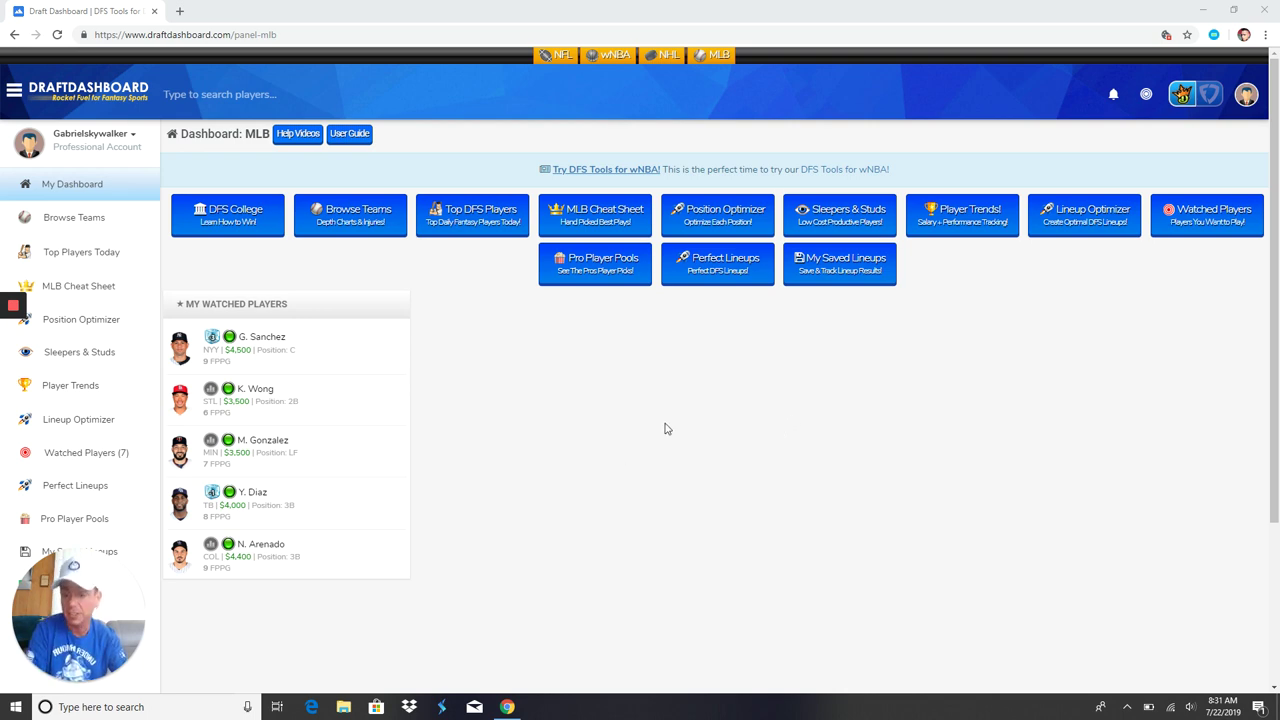
Show the Watched Players (7) table of five hitters and two starting pitchers.
left_click(80, 452)
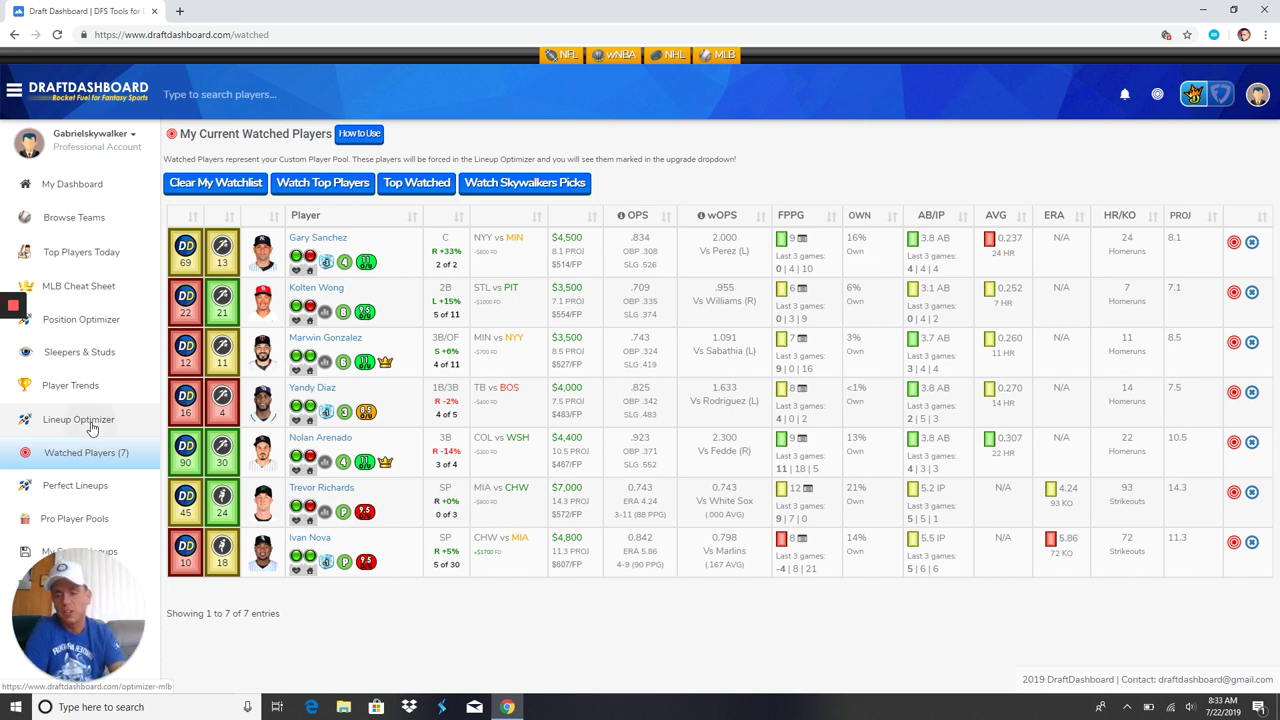
Generate a ten-player MLB lineup costing $45,800 of the $50,000 cap and save it.
left_click(88, 415)
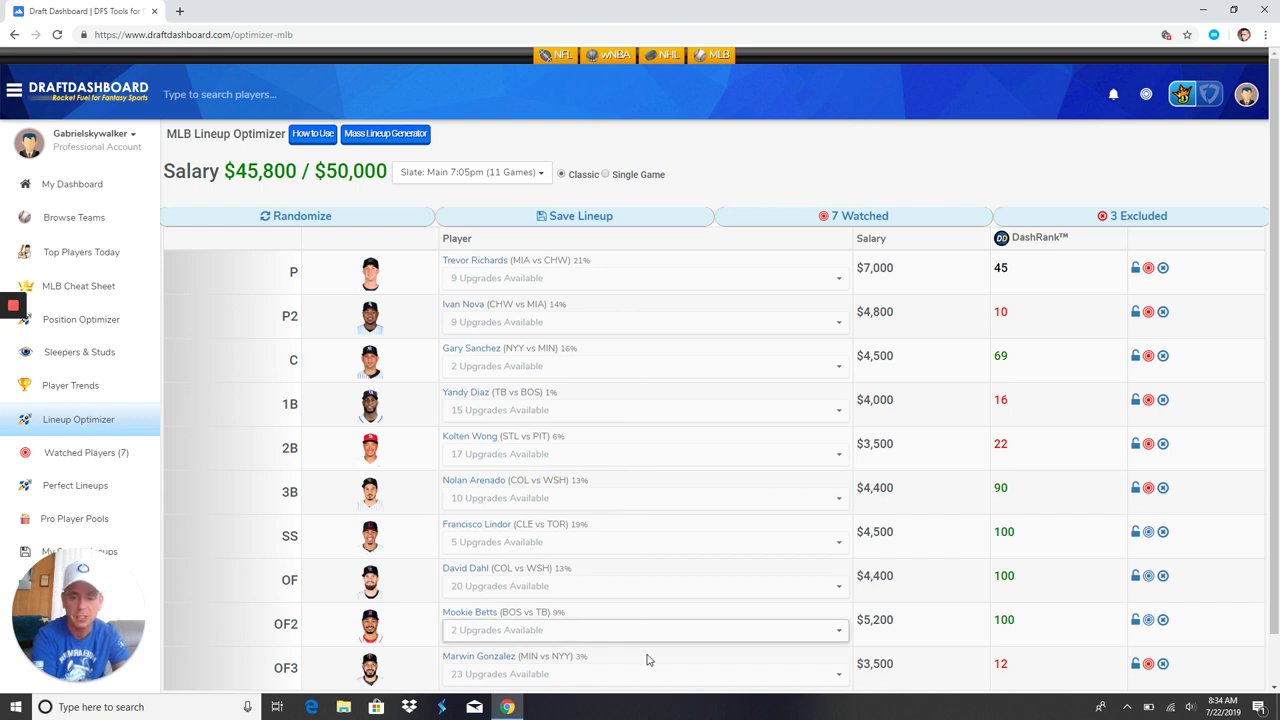
left_click(576, 223)
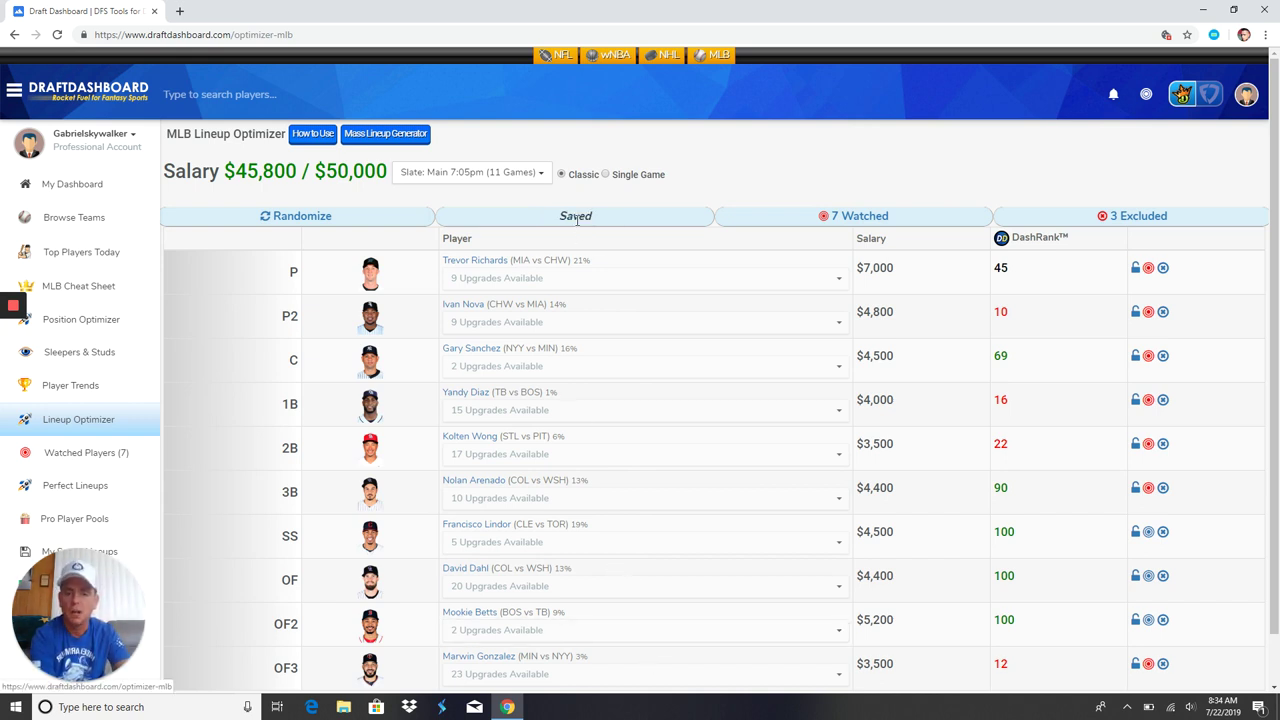
Go back to the Dashboard: MLB page with the watched players summary.
left_click(85, 186)
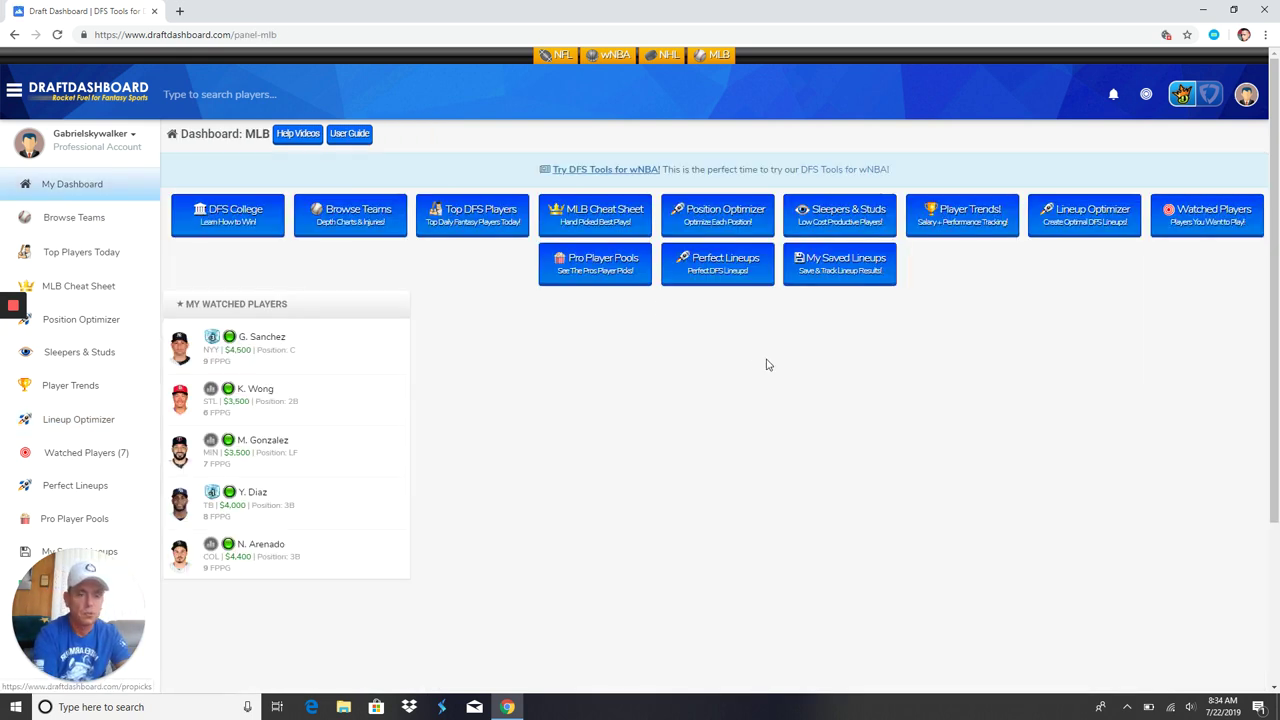